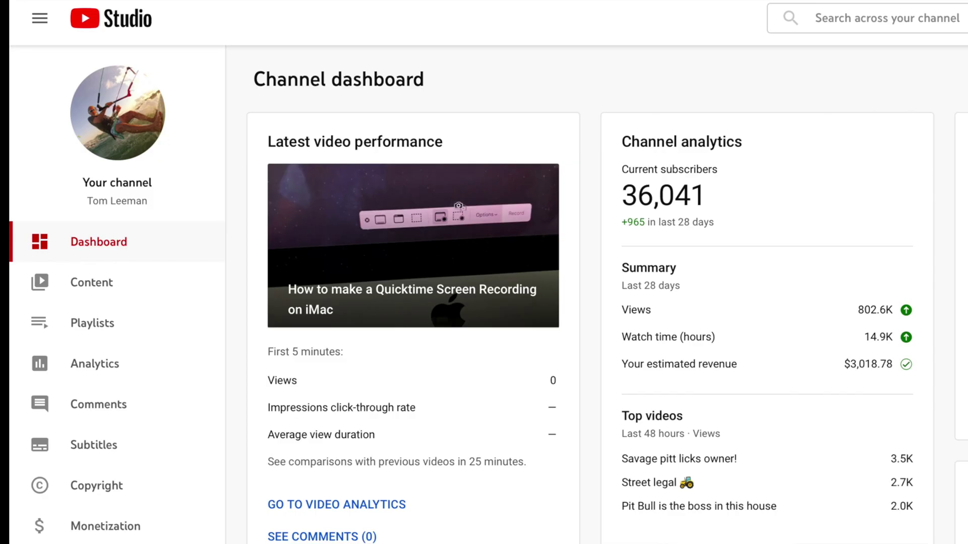
scroll(244, 222, down, 1)
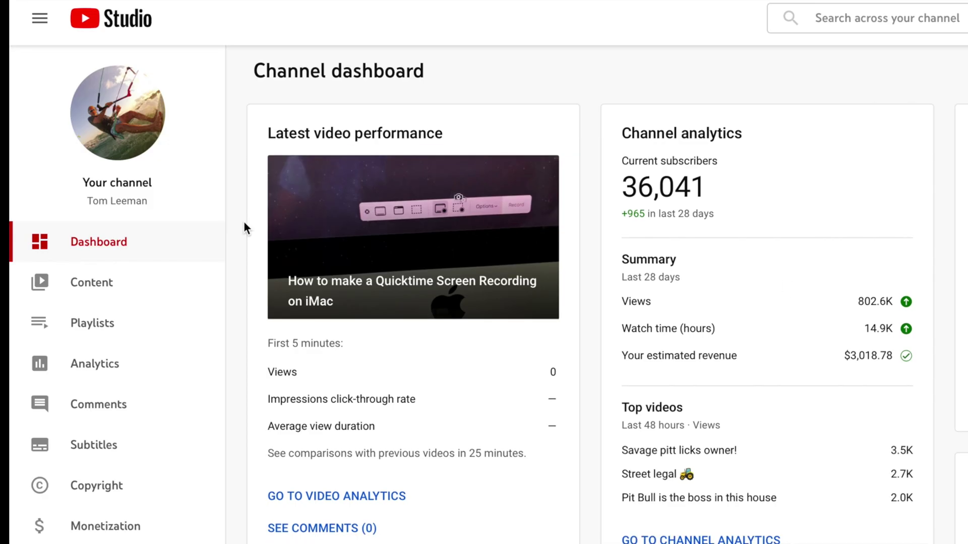
Go to the Content page listing all channel videos.
click(84, 287)
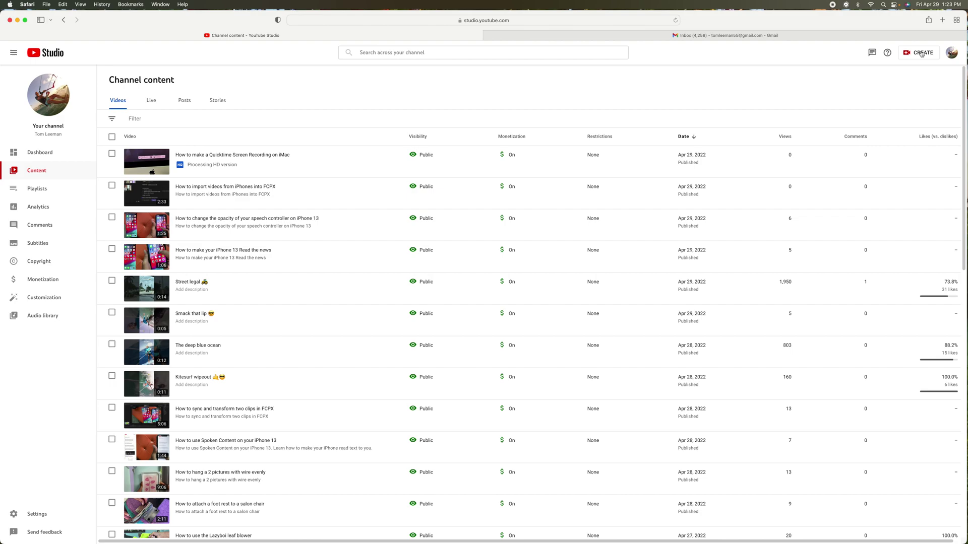
Start a new video upload from the CREATE menu.
click(922, 53)
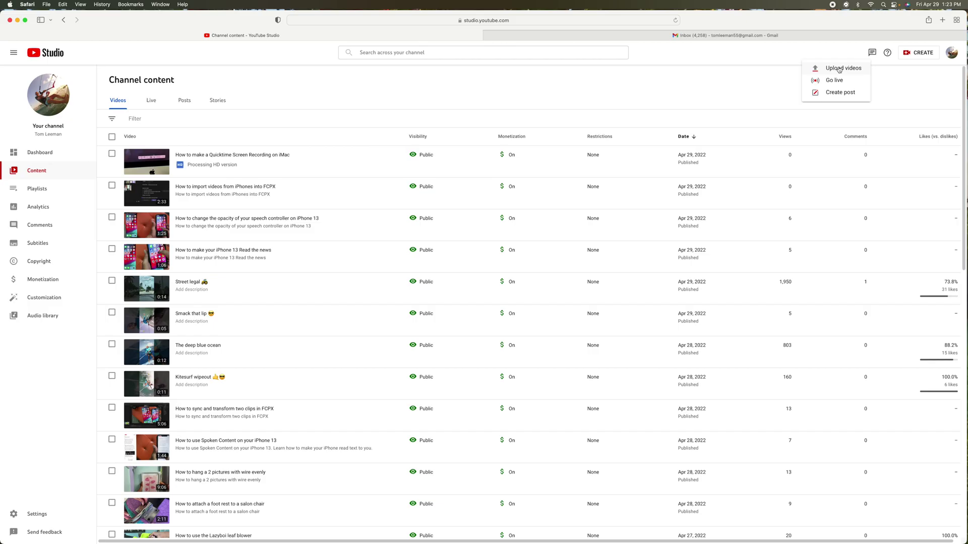
click(839, 70)
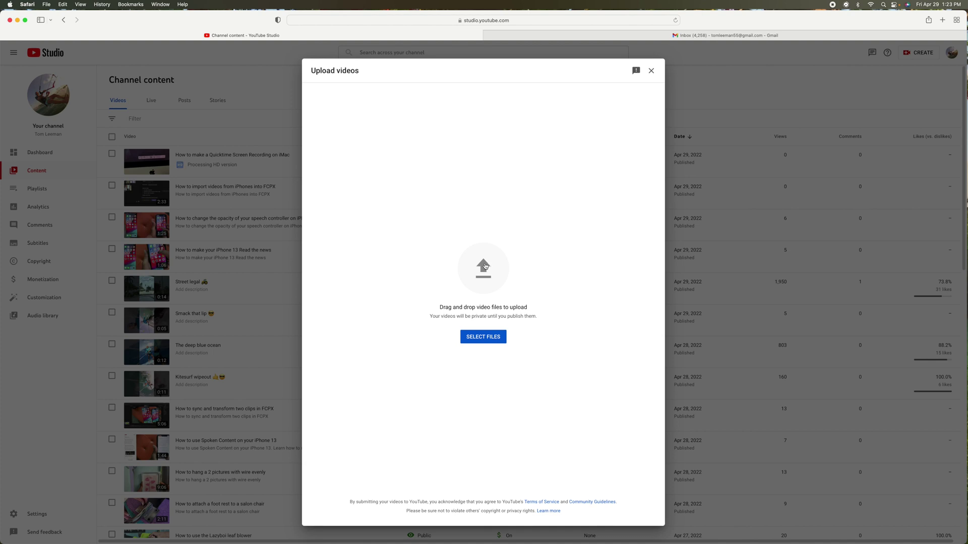
Choose the FCPX portrait-on-landscape tutorial file from Finder, preview it, and upload it.
click(483, 266)
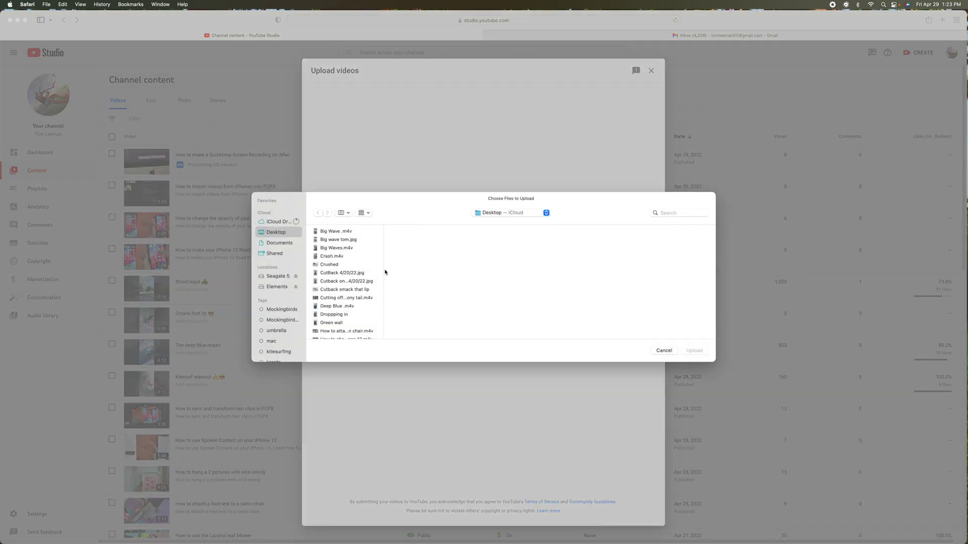
drag(383, 270, 504, 258)
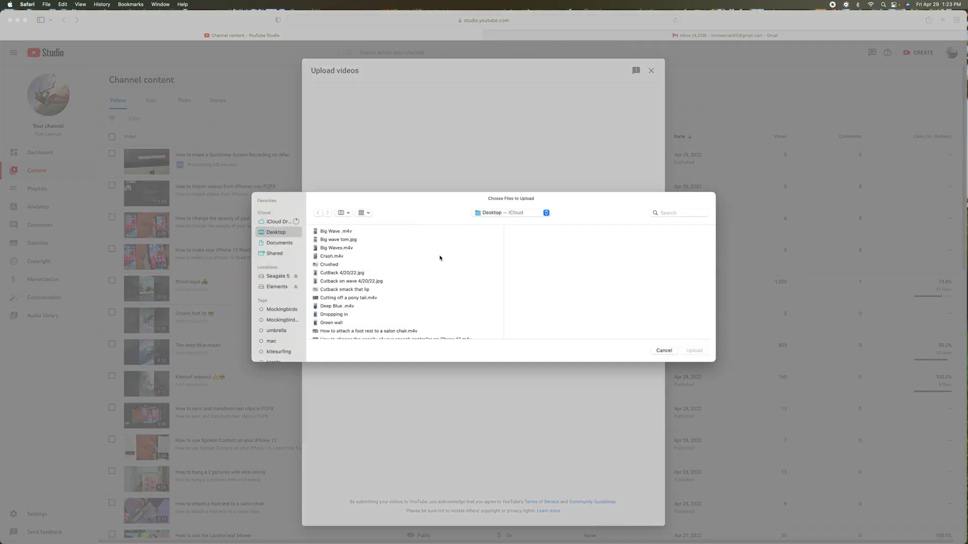
scroll(439, 258, down, 2)
scroll(439, 258, down, 2)
scroll(439, 258, down, 2)
scroll(439, 258, down, 2)
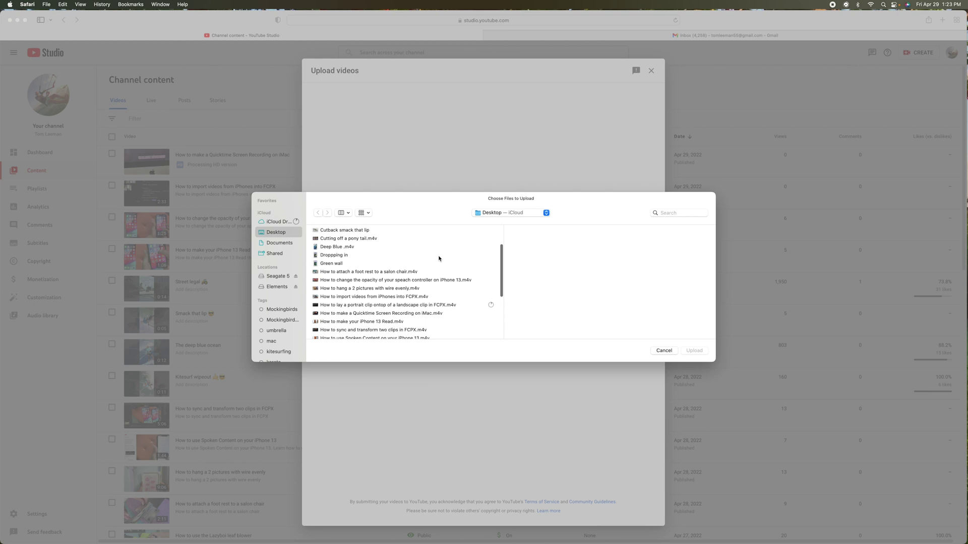
scroll(439, 258, down, 2)
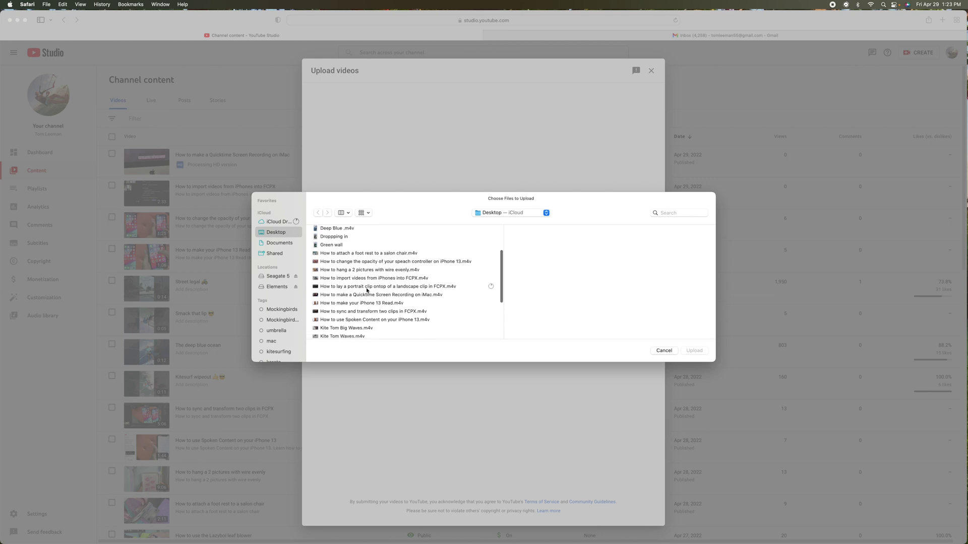
click(355, 287)
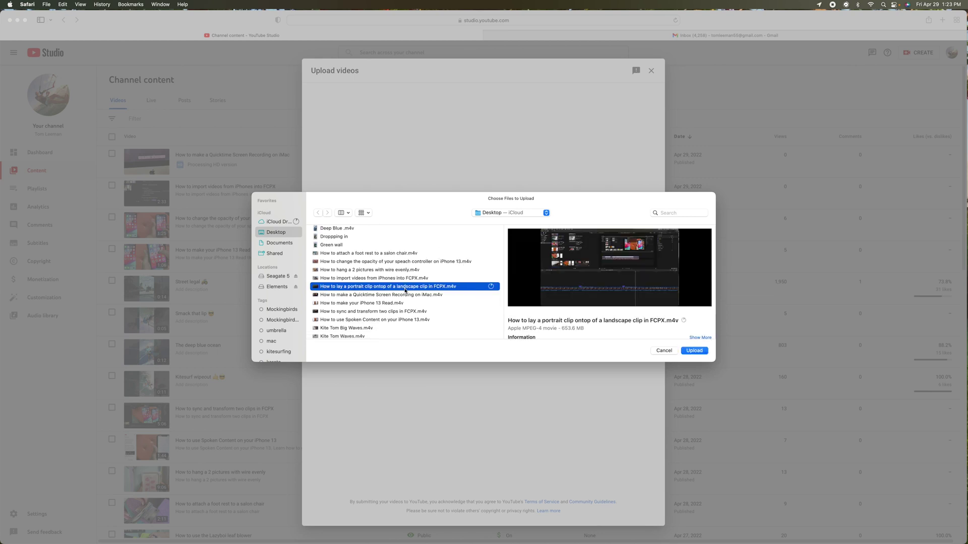
click(610, 269)
click(695, 351)
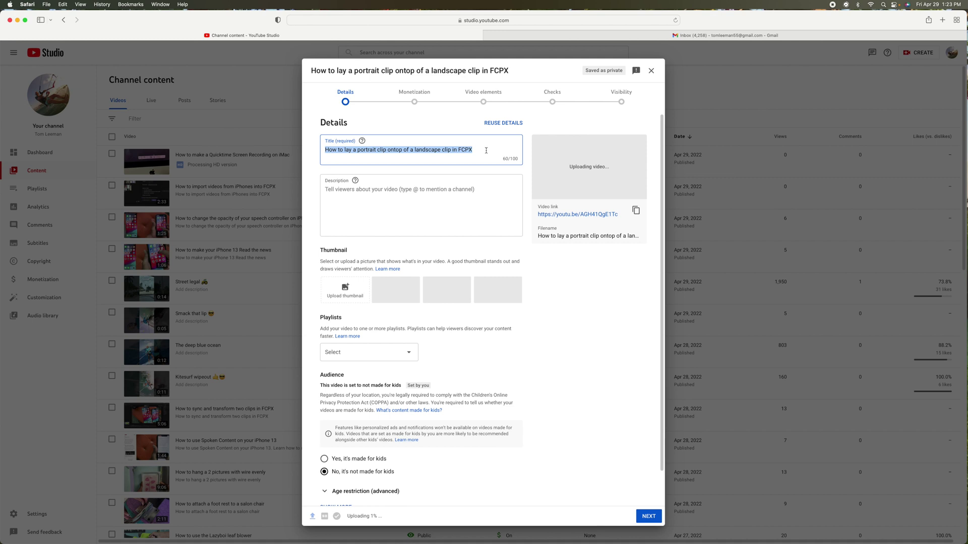
Paste the title as the description and add the video to the How to and Final Cut Pro X tutorials playlists.
click(350, 197)
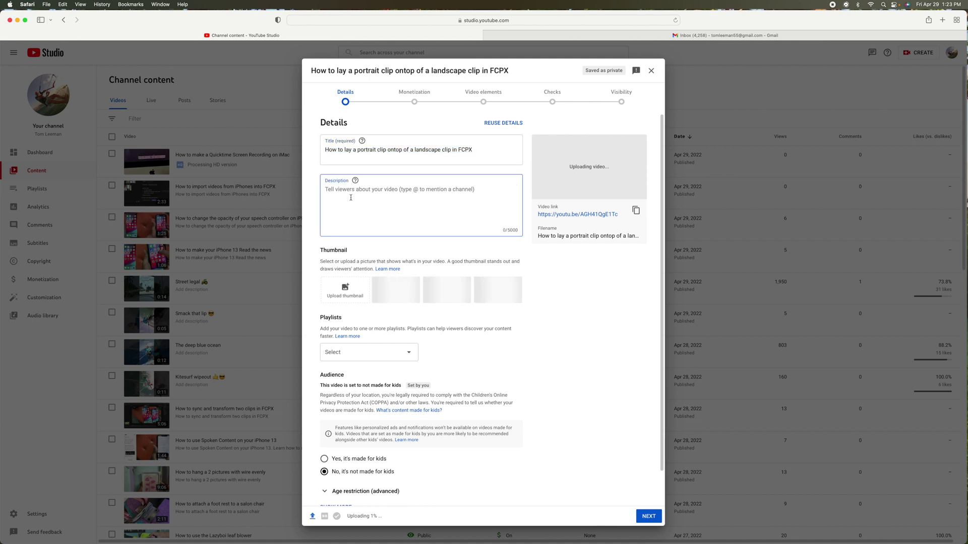
text(How to lay a portrait clip ontop of a landscape clip in FCPX)
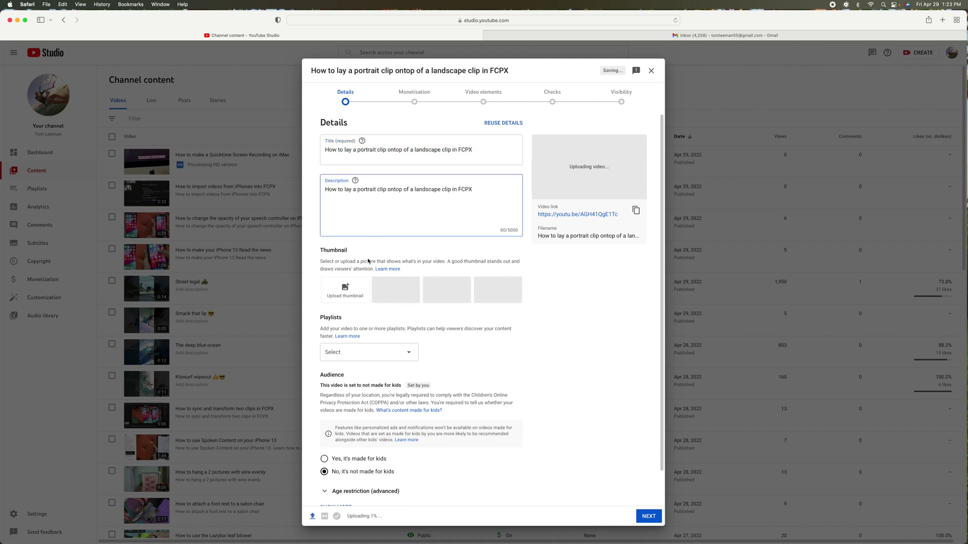
click(401, 353)
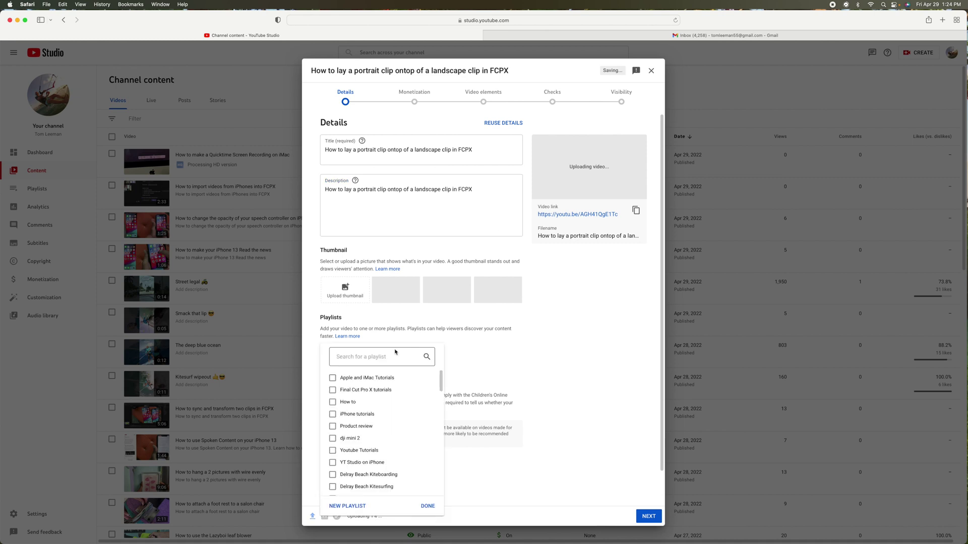
click(333, 402)
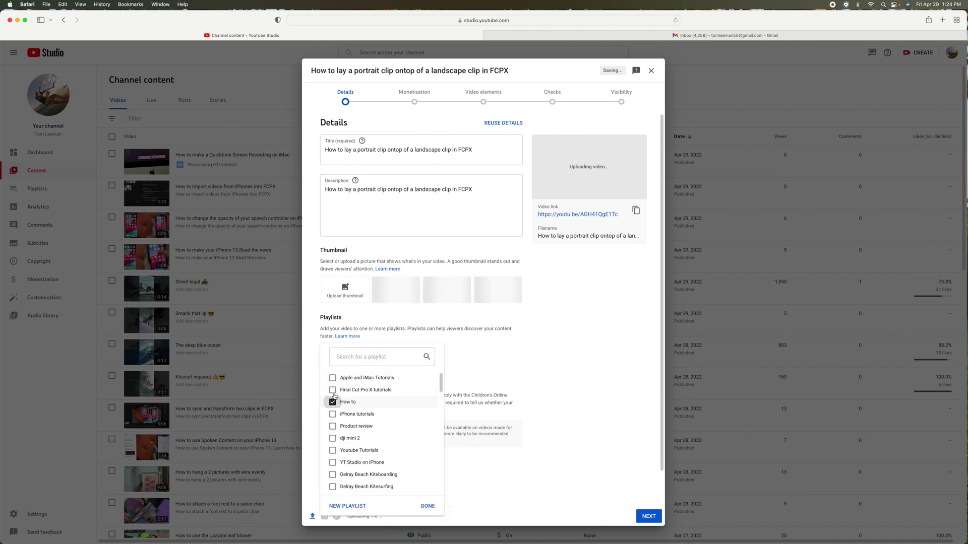
click(333, 390)
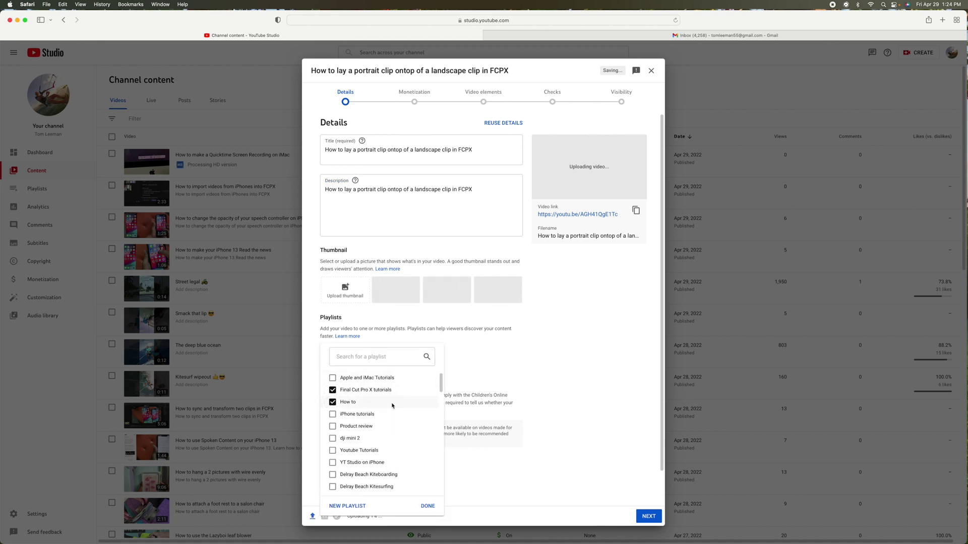
Confirm the playlists and add the FCPX and iMac tags under the extra settings.
click(428, 505)
scroll(425, 449, down, 2)
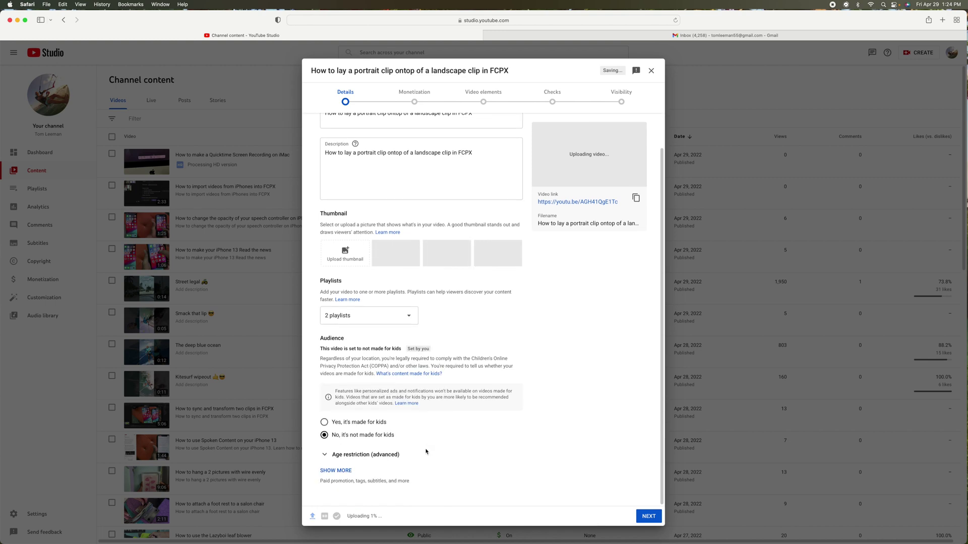
click(335, 470)
scroll(399, 447, down, 3)
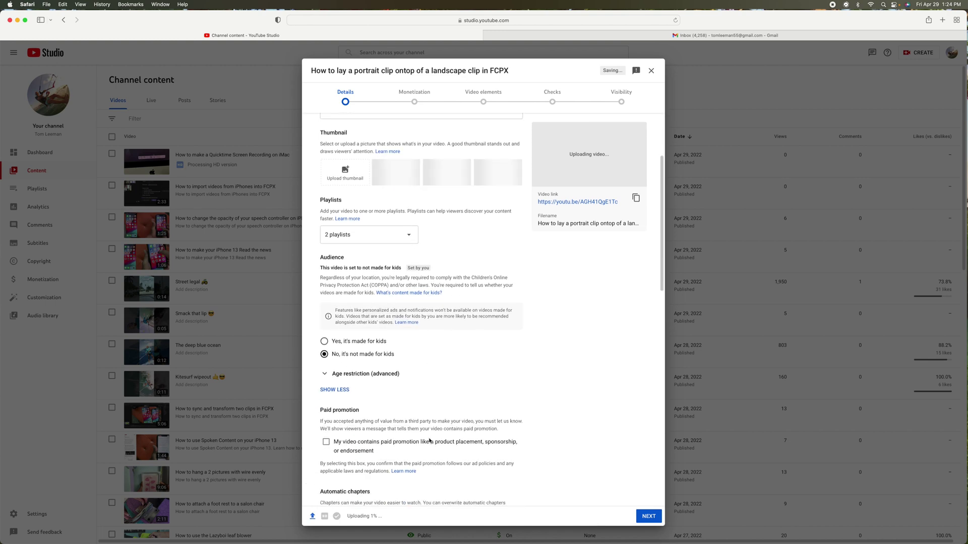
scroll(424, 442, down, 2)
scroll(423, 444, down, 3)
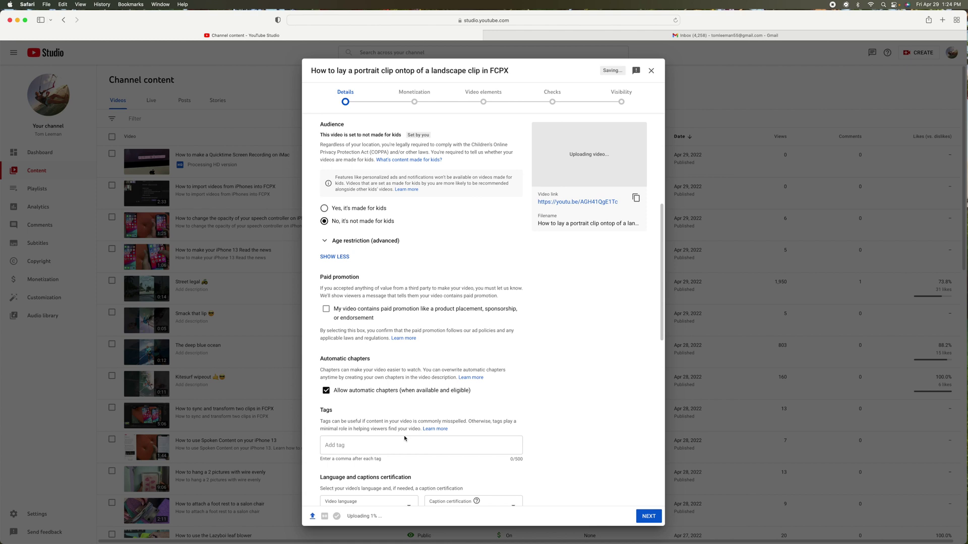
click(332, 448)
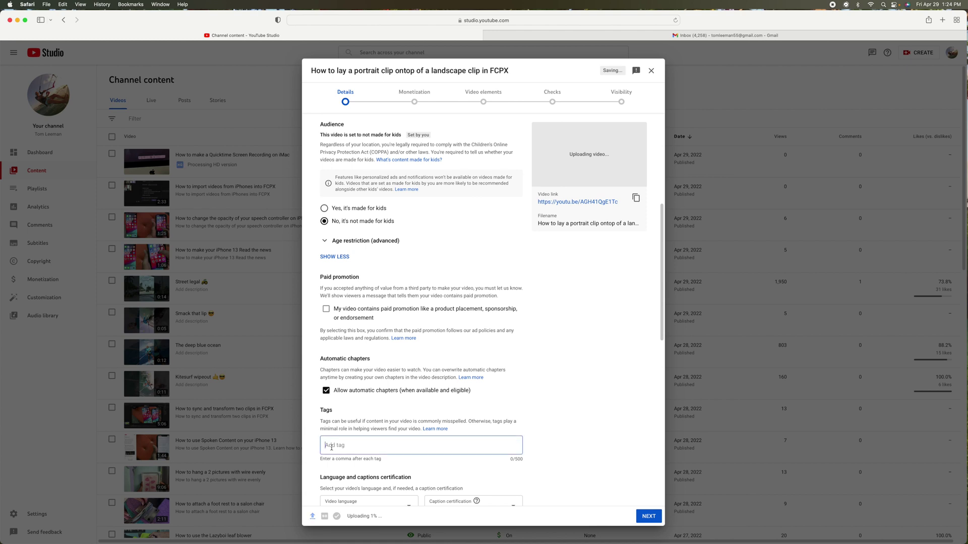
text(FCPX)
key(Return)
text(Mac)
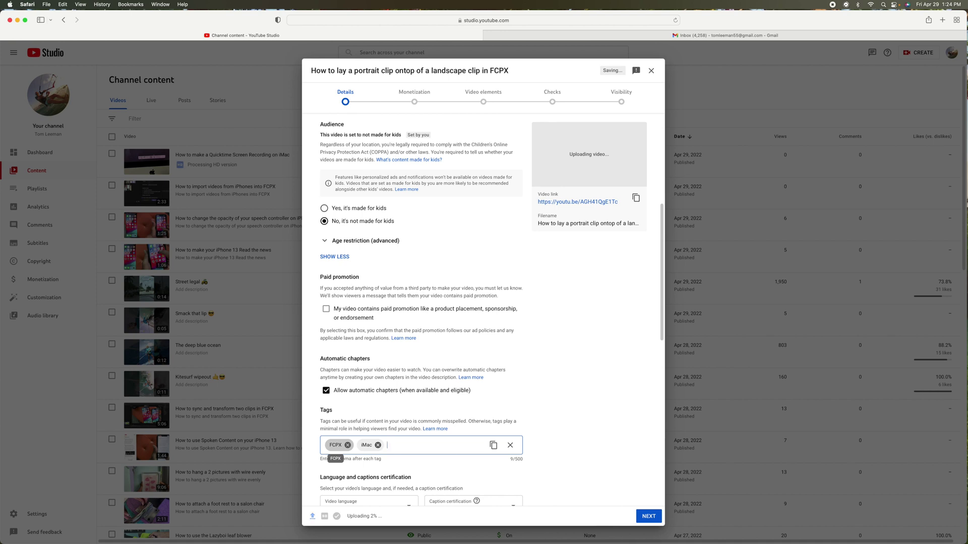
Turn monetization on for the video.
click(646, 518)
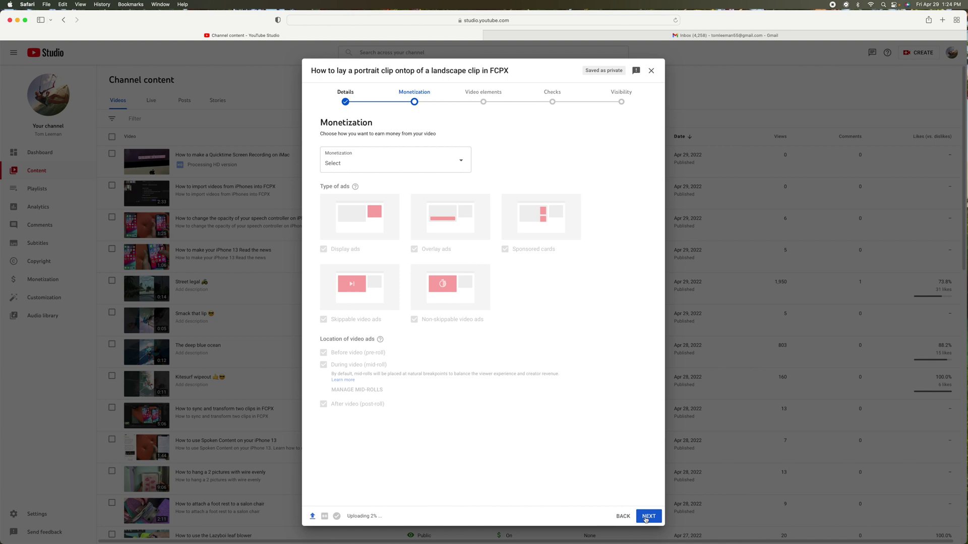
click(460, 162)
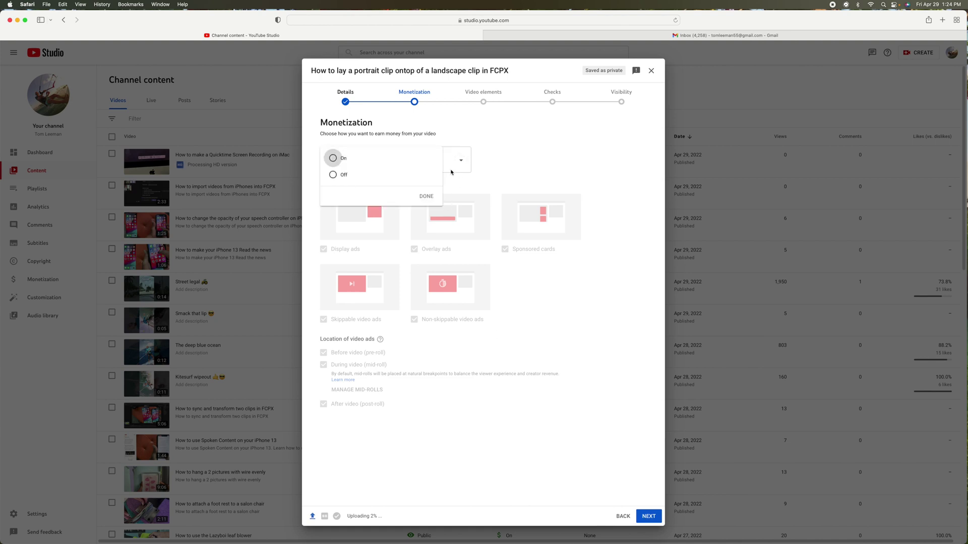
click(333, 159)
click(426, 197)
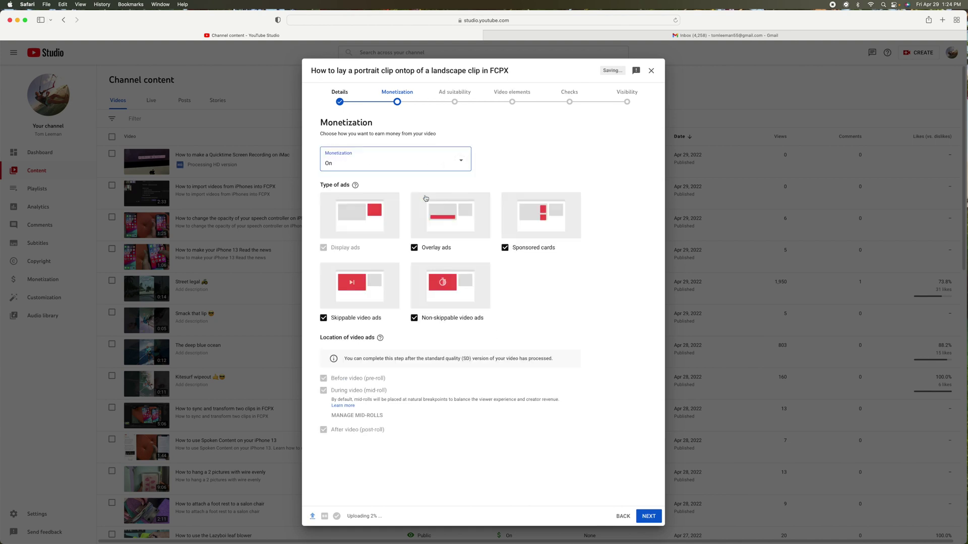
Rate the video 'None of the above' for sensitive content, submit the rating, and continue to video elements.
click(649, 517)
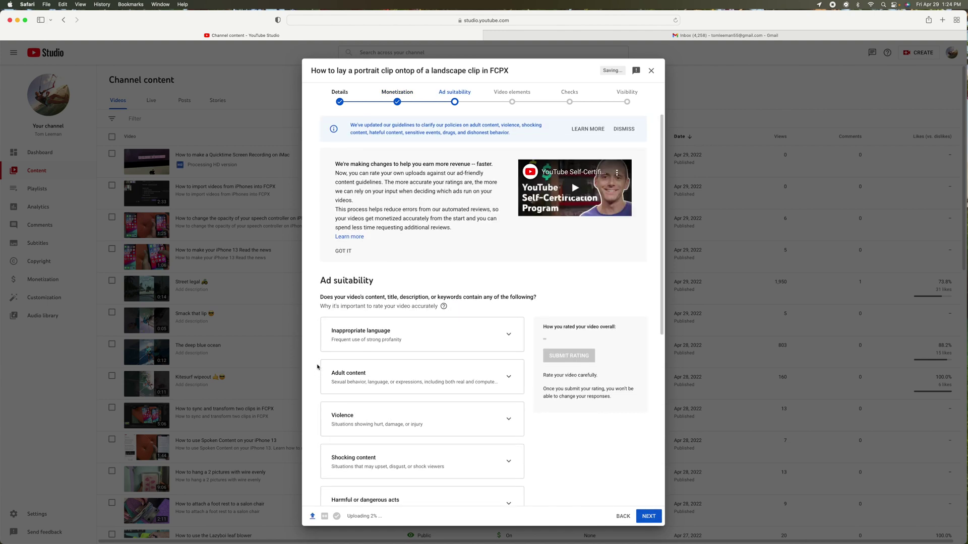
scroll(417, 396, down, 8)
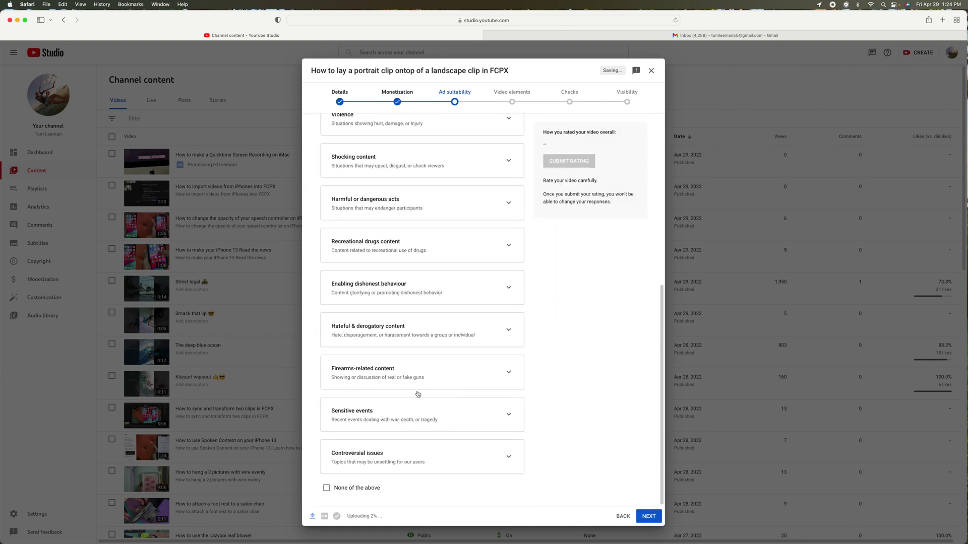
click(326, 491)
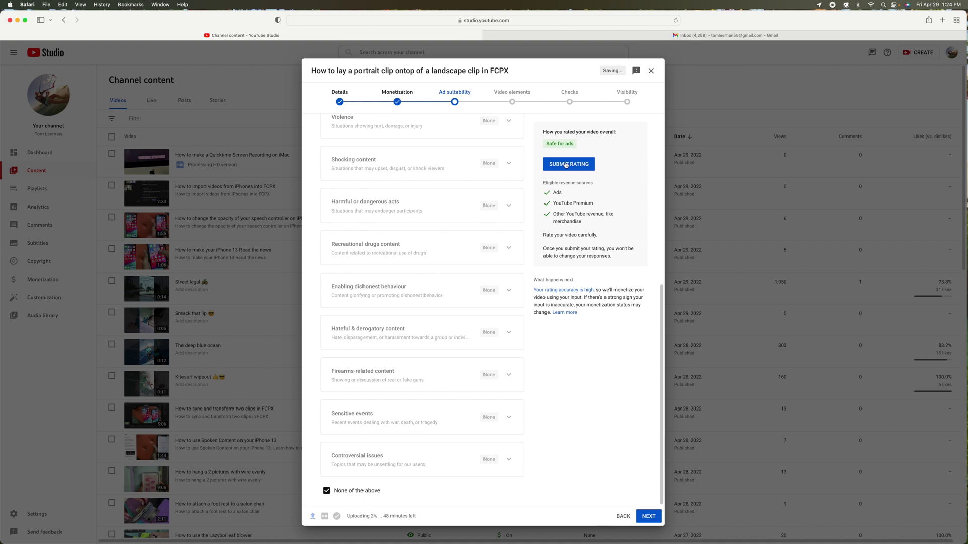
click(566, 164)
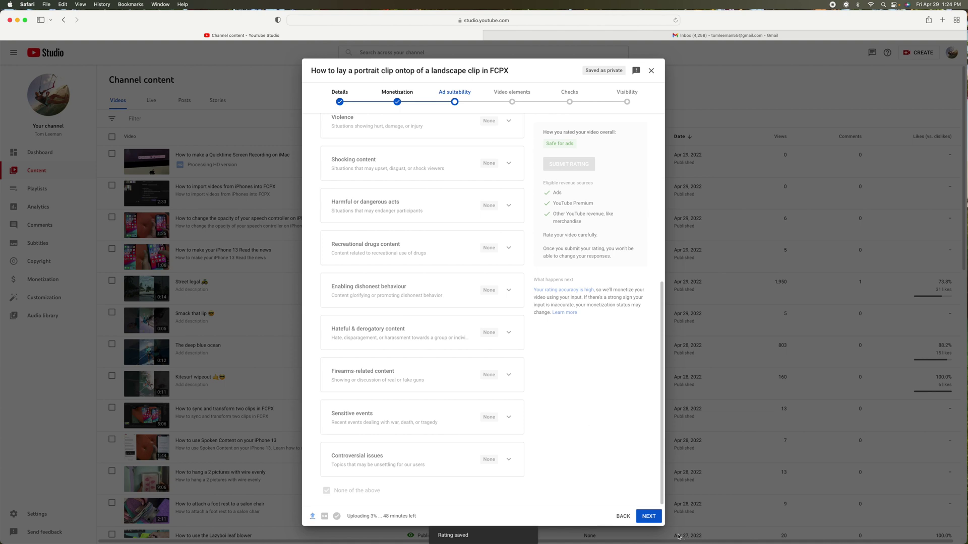
click(649, 517)
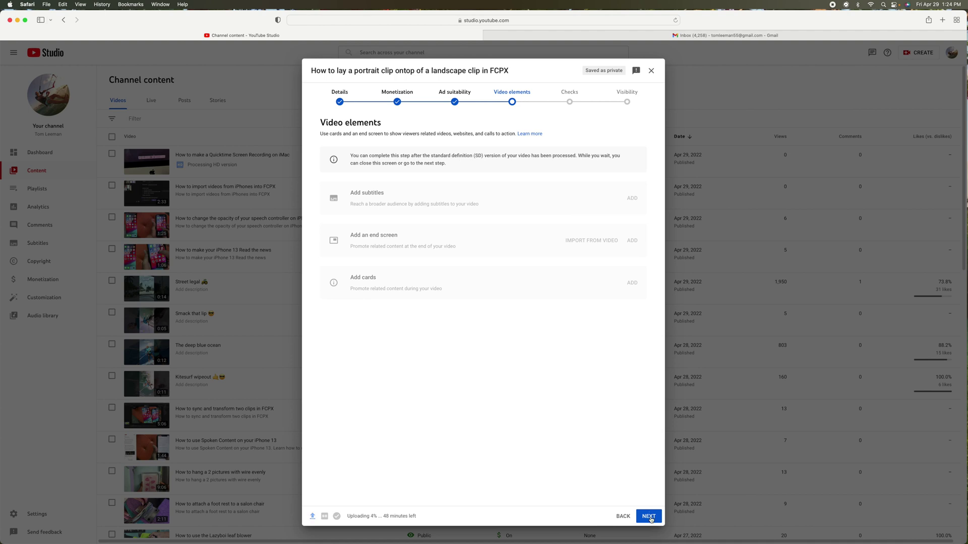
Advance past Video elements and Checks to the Visibility step, with Unlisted chosen.
click(650, 518)
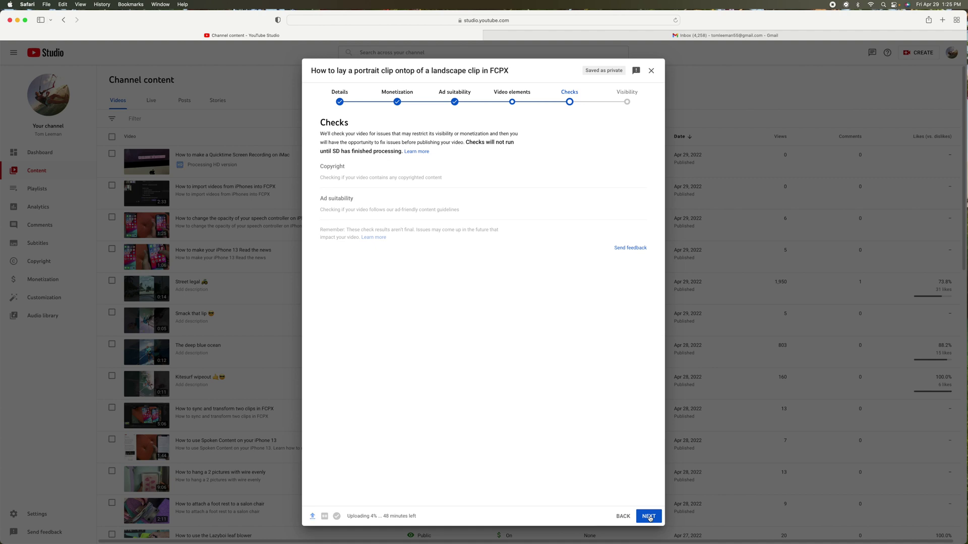
click(649, 518)
click(649, 518)
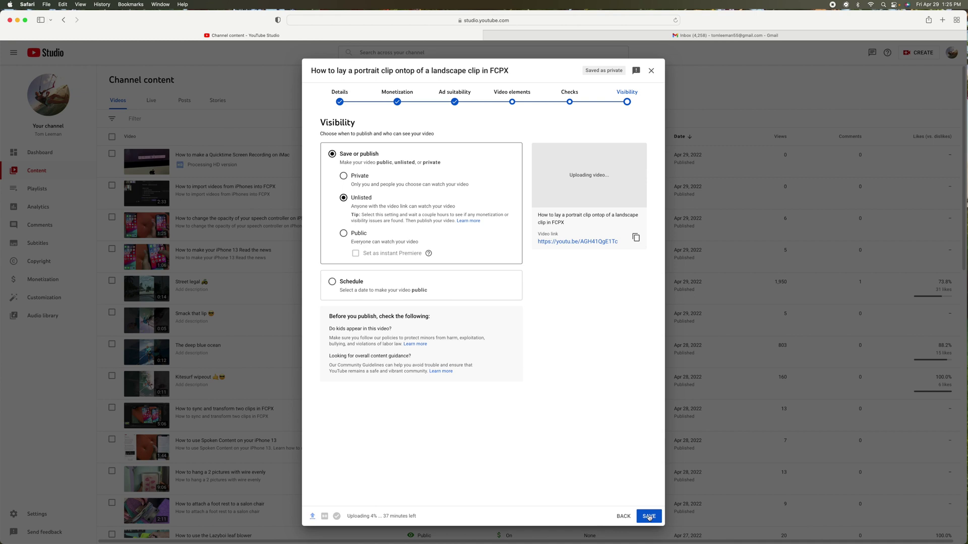
Save the upload as Unlisted and return to the channel content list.
click(649, 517)
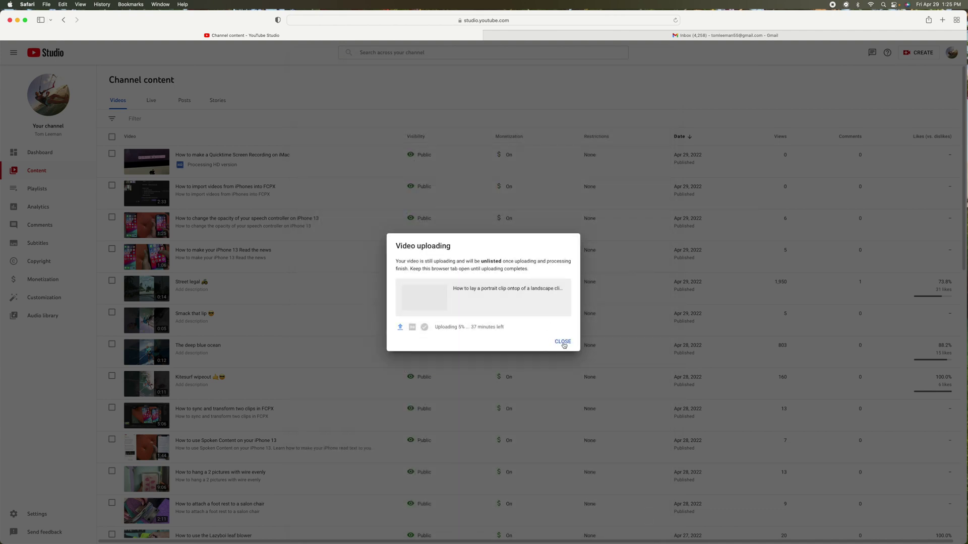
click(563, 343)
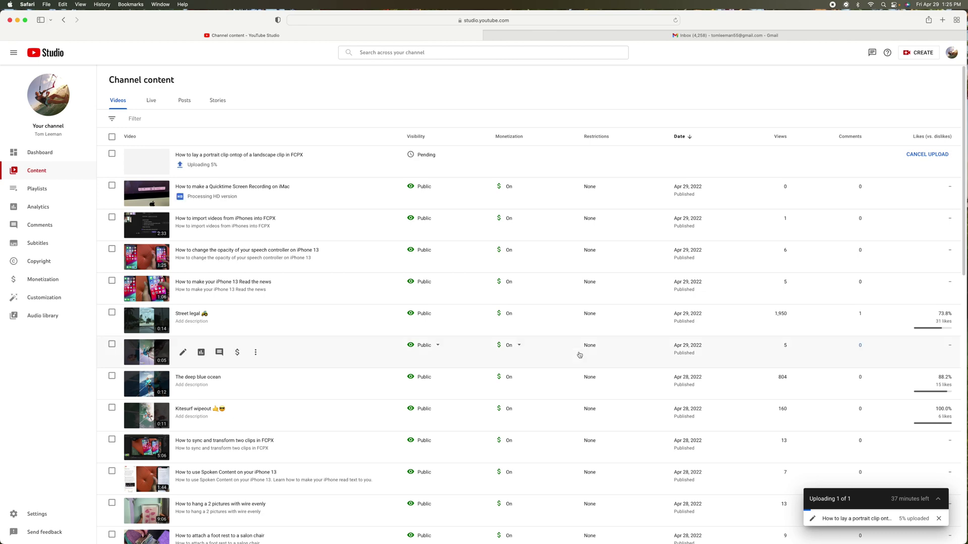
mouse_move(646, 169)
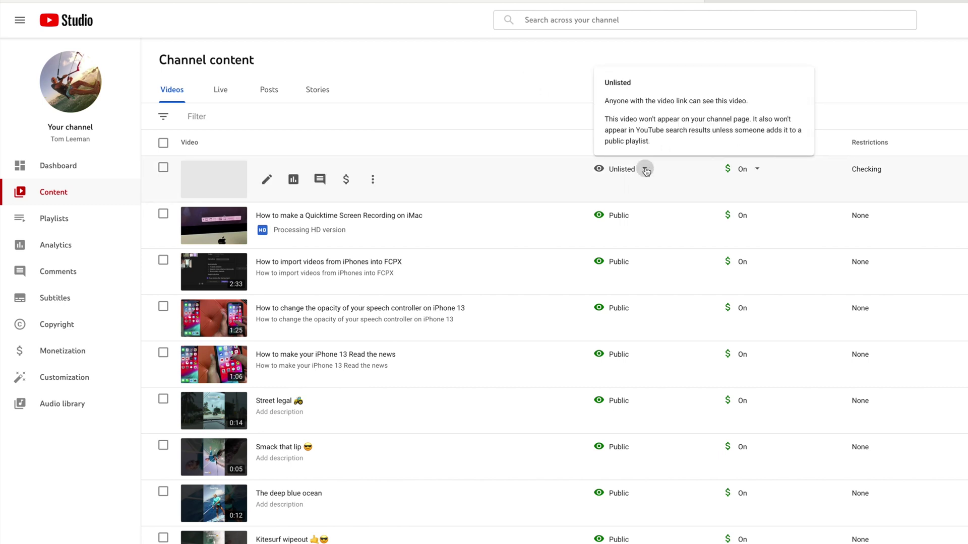
Change the new tutorial's visibility from Unlisted to Public and publish it.
click(644, 169)
click(627, 245)
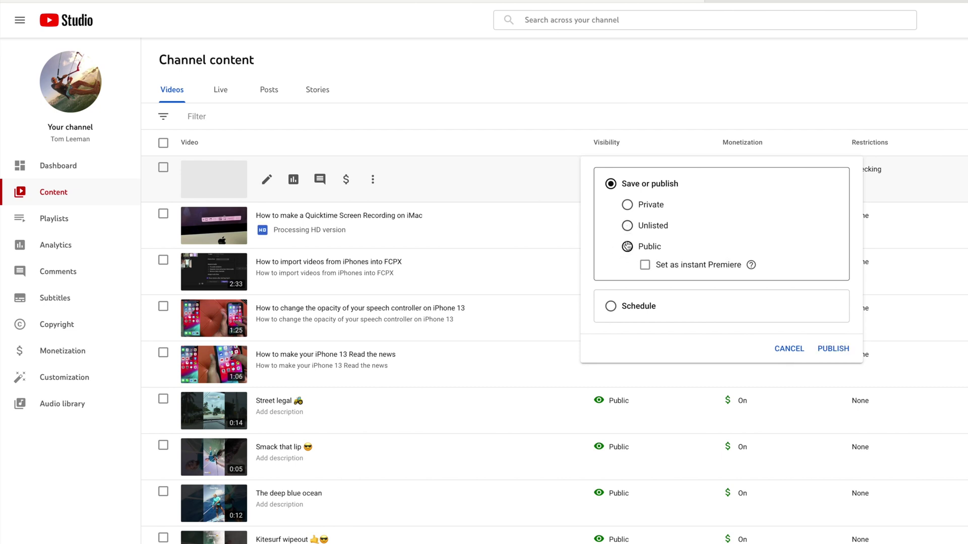
click(833, 350)
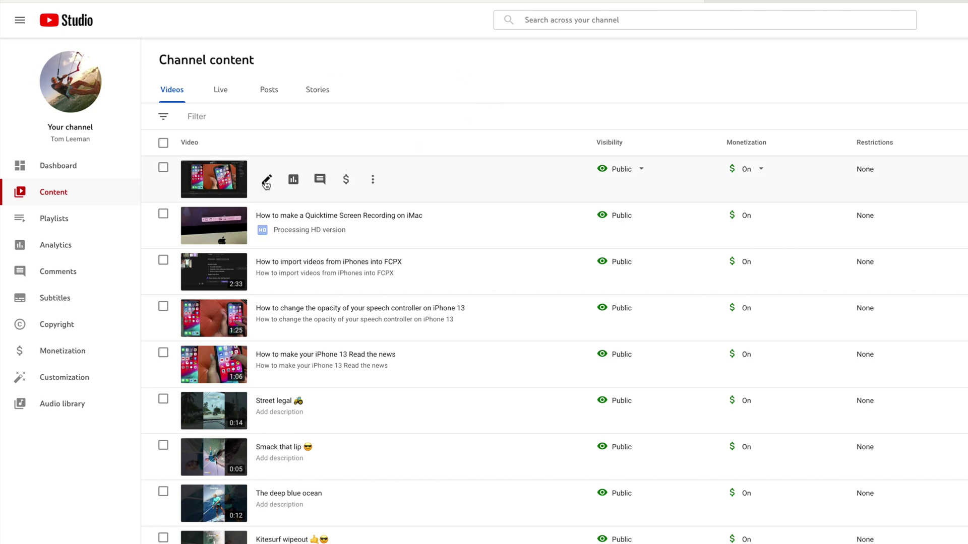
click(266, 180)
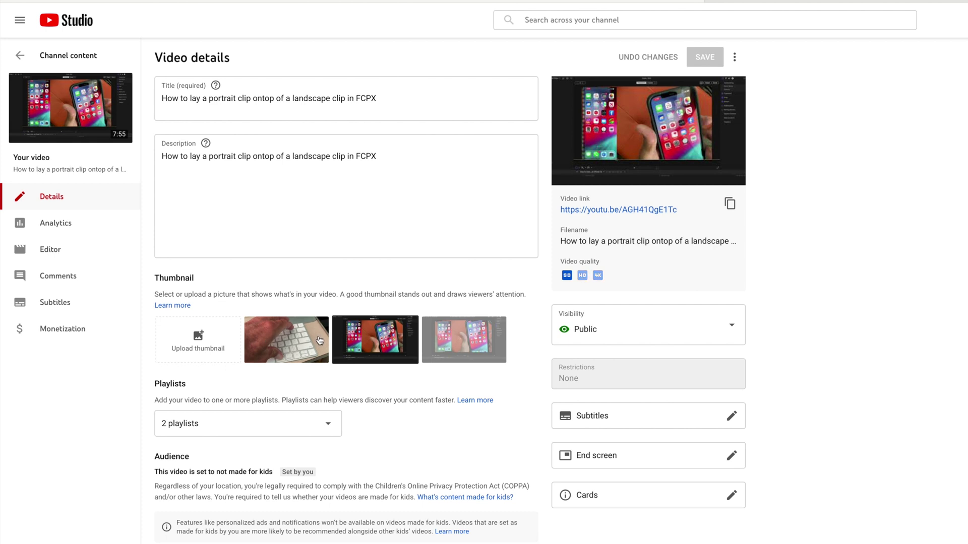
click(21, 55)
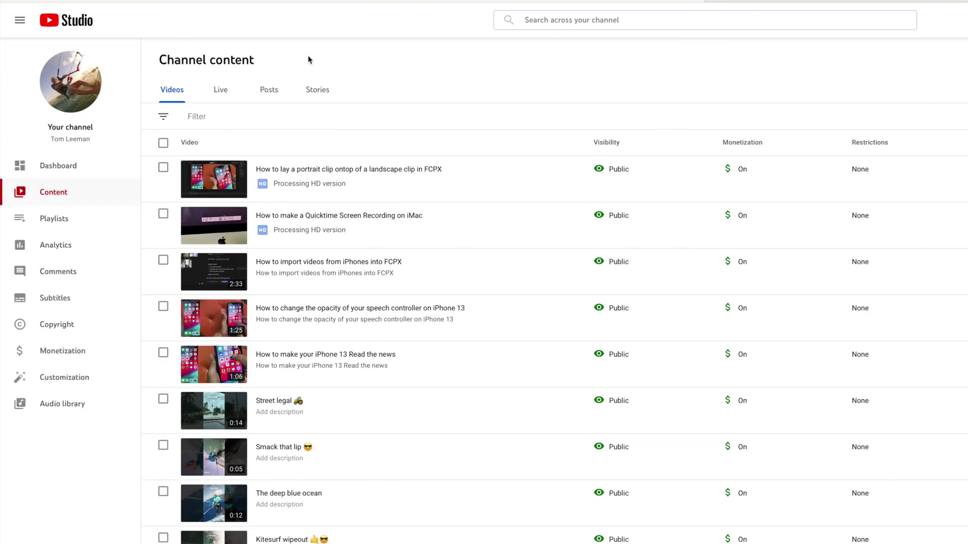